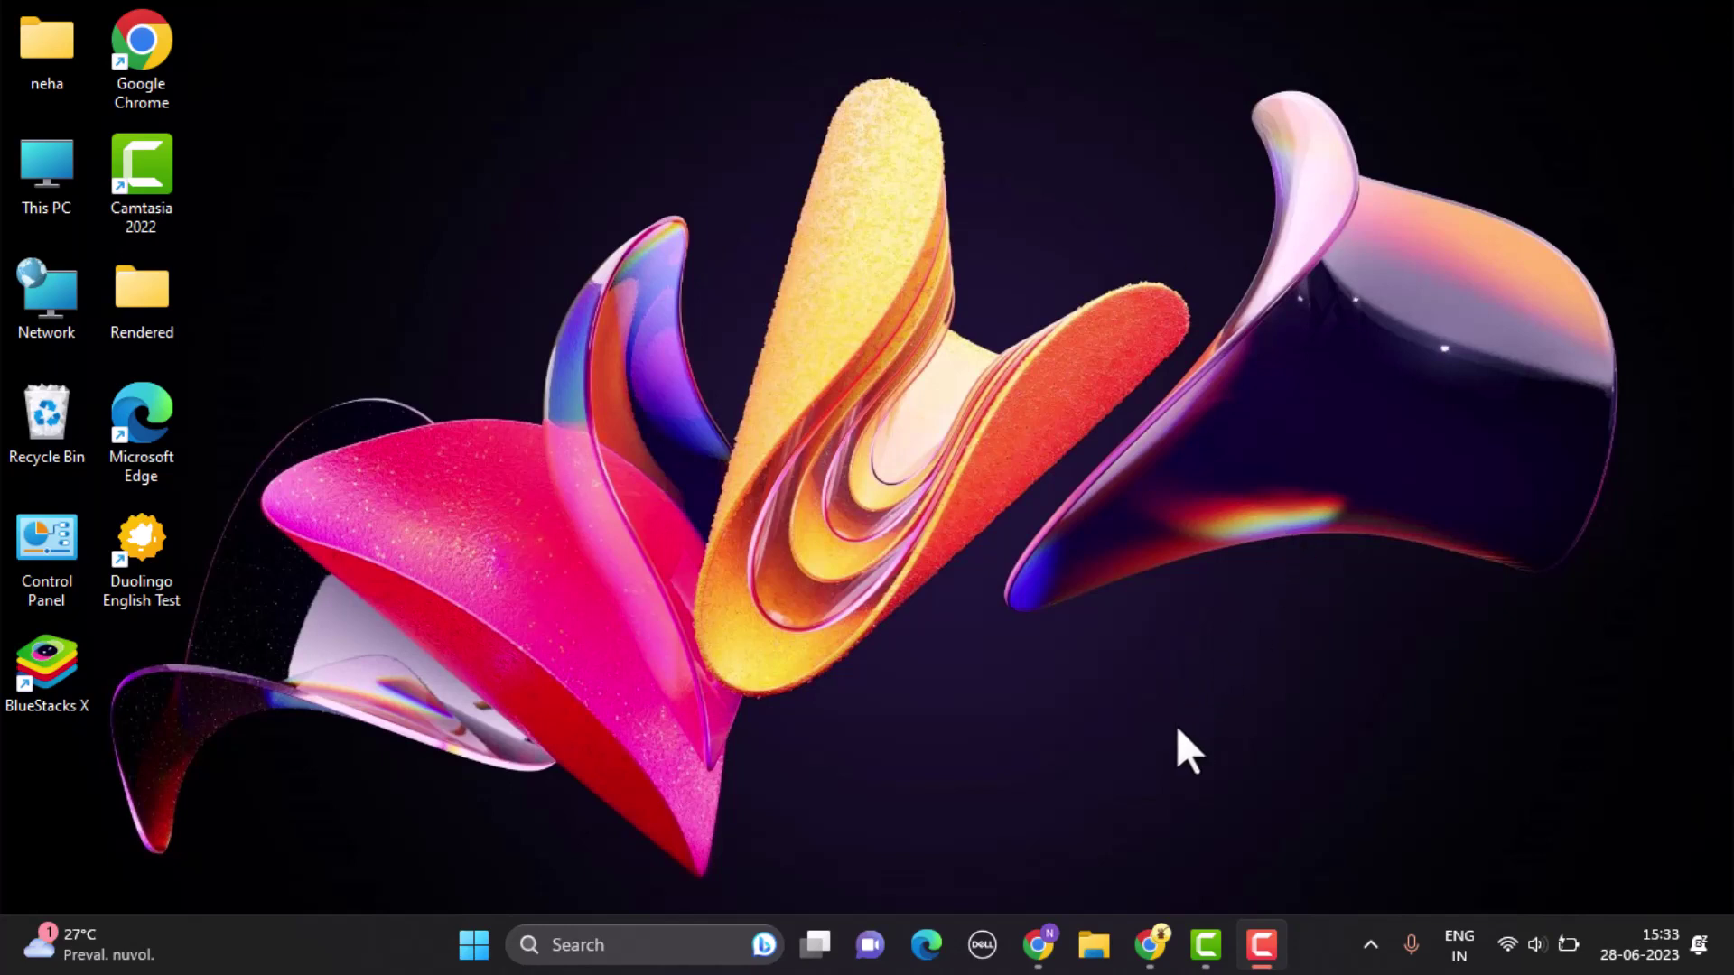
- Paste www3.mtb.com/log-in into the new tab's address bar and load the M&T Bank log-in page
click(1046, 951)
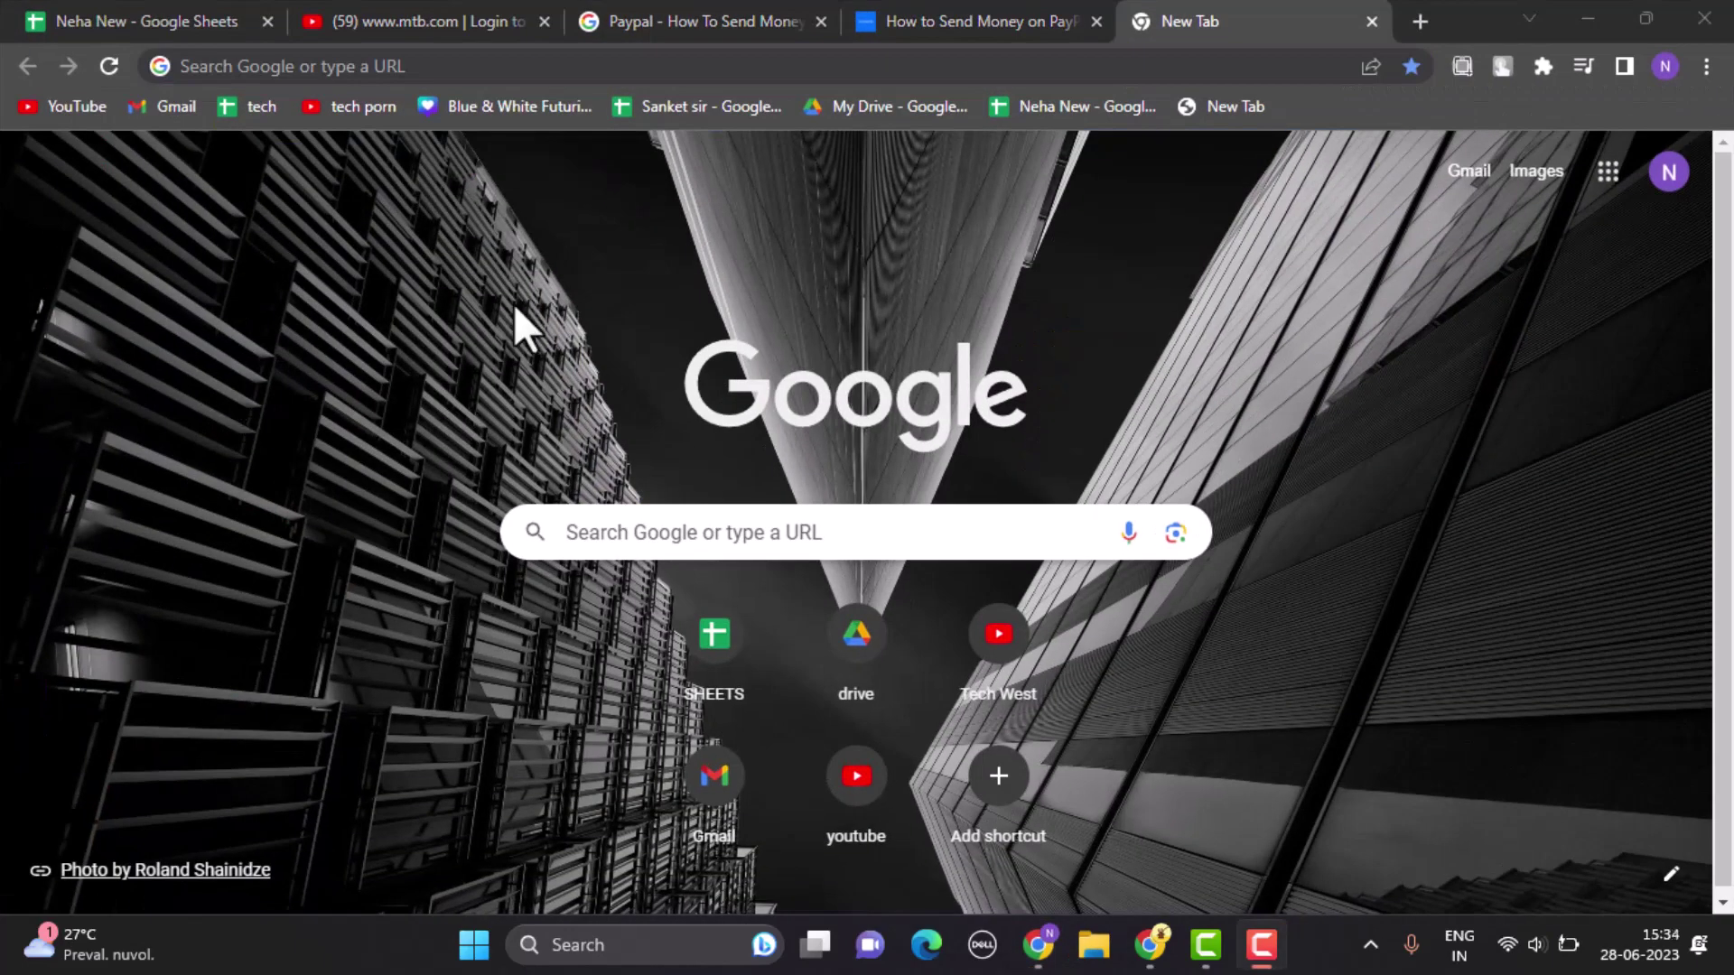
click(332, 66)
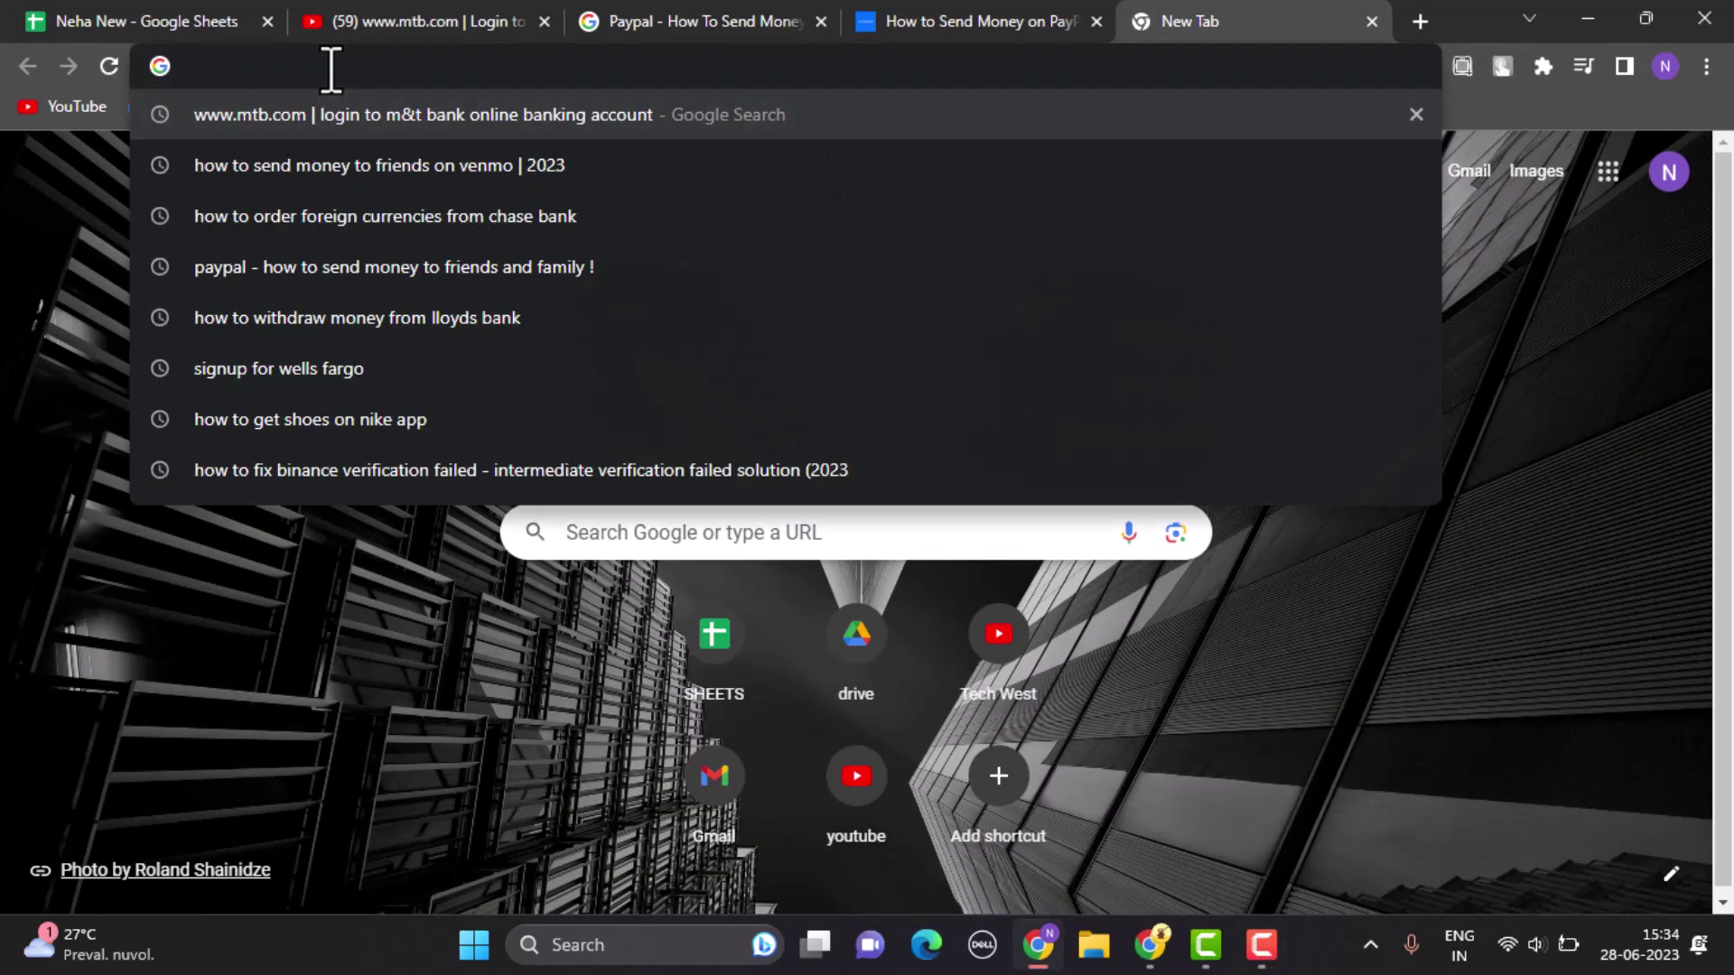
text(https://www3.mtb.com/log-in)
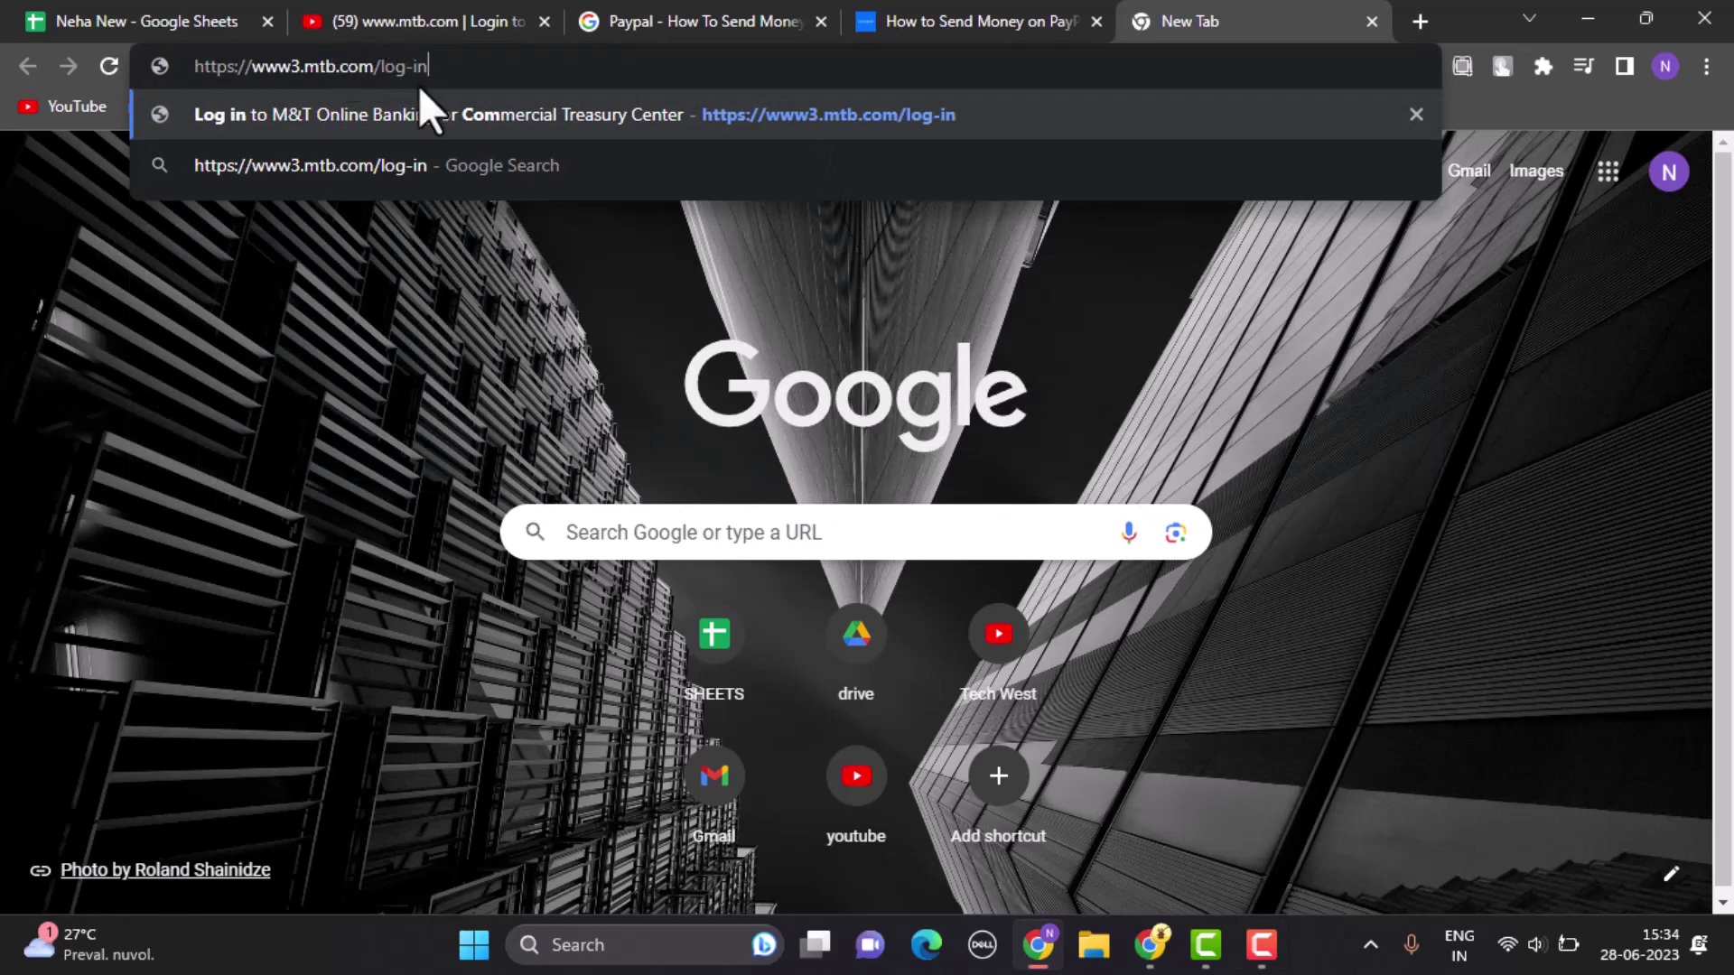
key(Return)
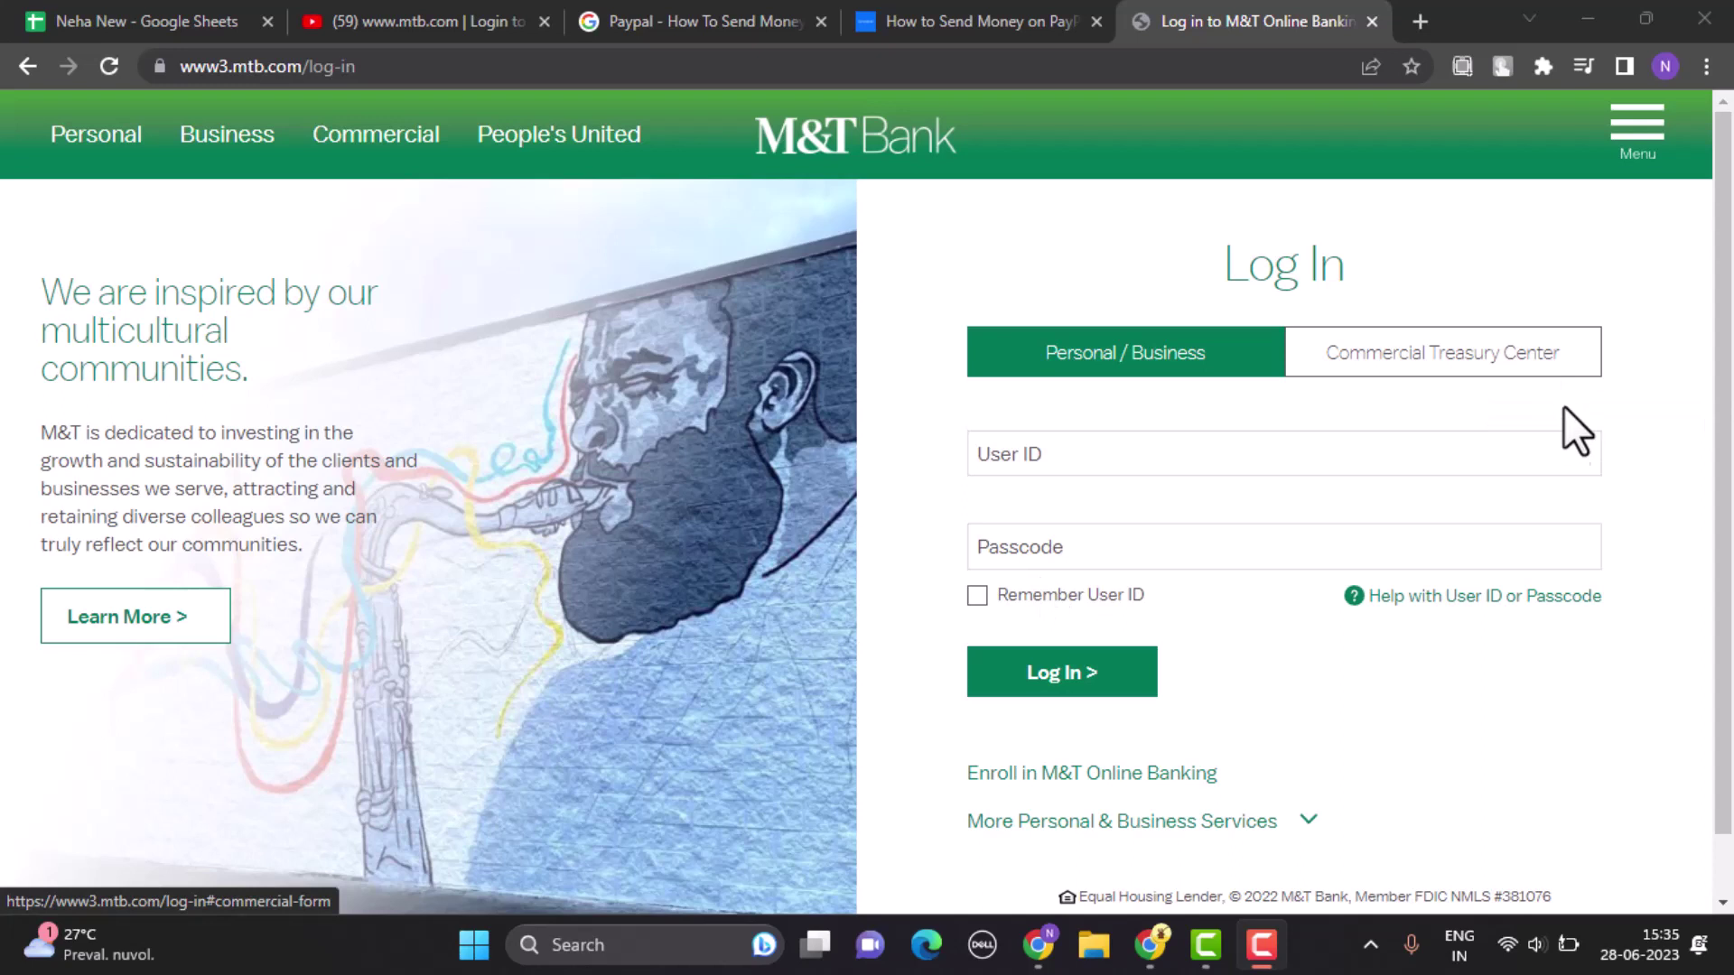
scroll(1467, 702, down, 1)
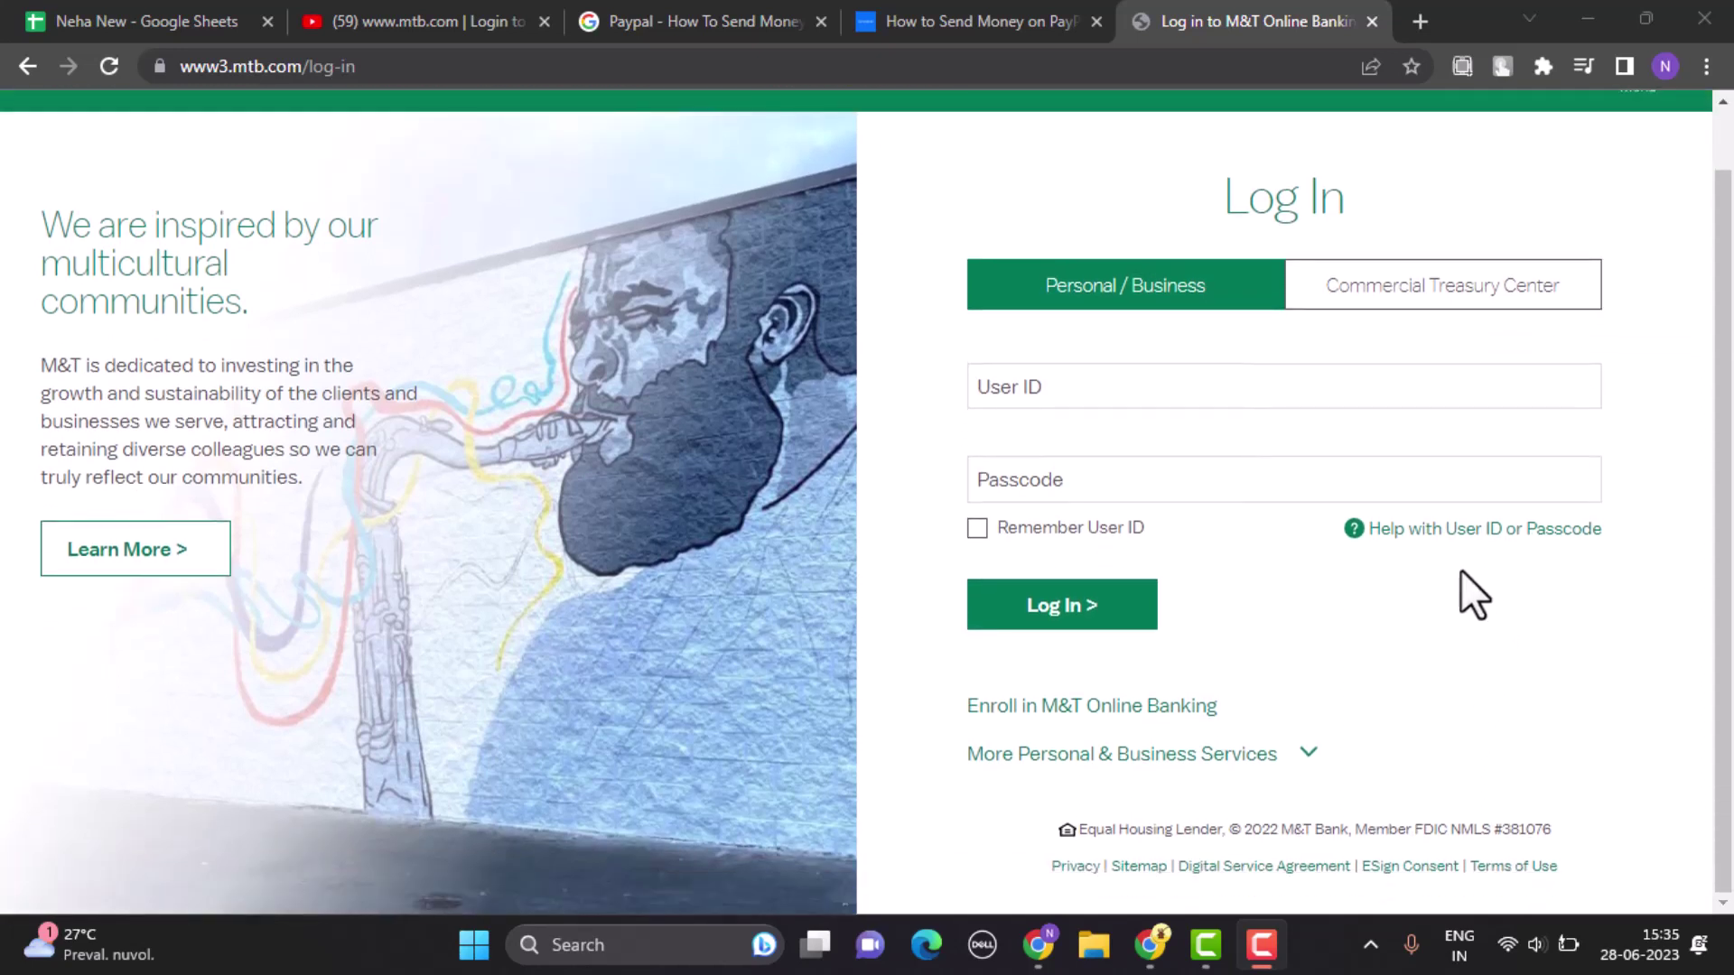